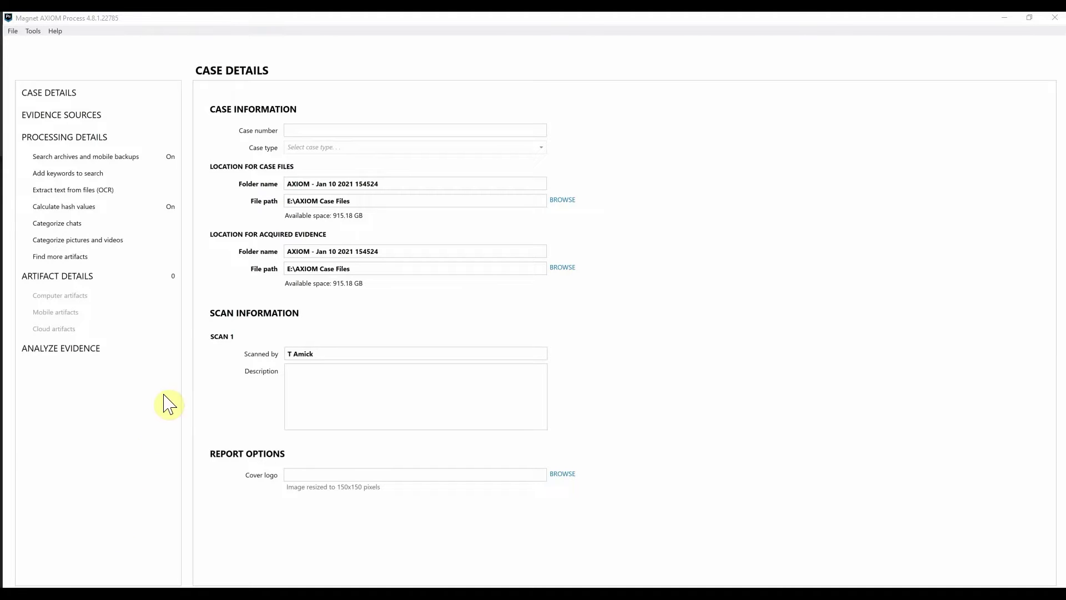
Add Remote Computer as the evidence source and connect to the already-deployed Agent_M1_Mac agent.
{"action": "left_click", "coordinate": [90, 126]}
{"action": "left_click", "coordinate": [516, 173]}
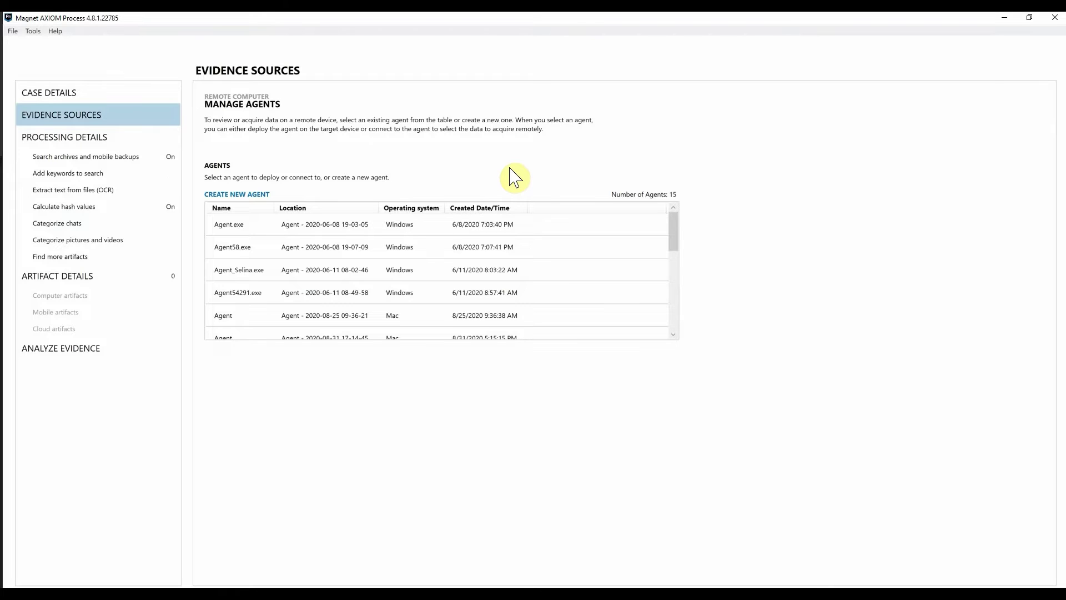
{"action": "left_click", "coordinate": [674, 216]}
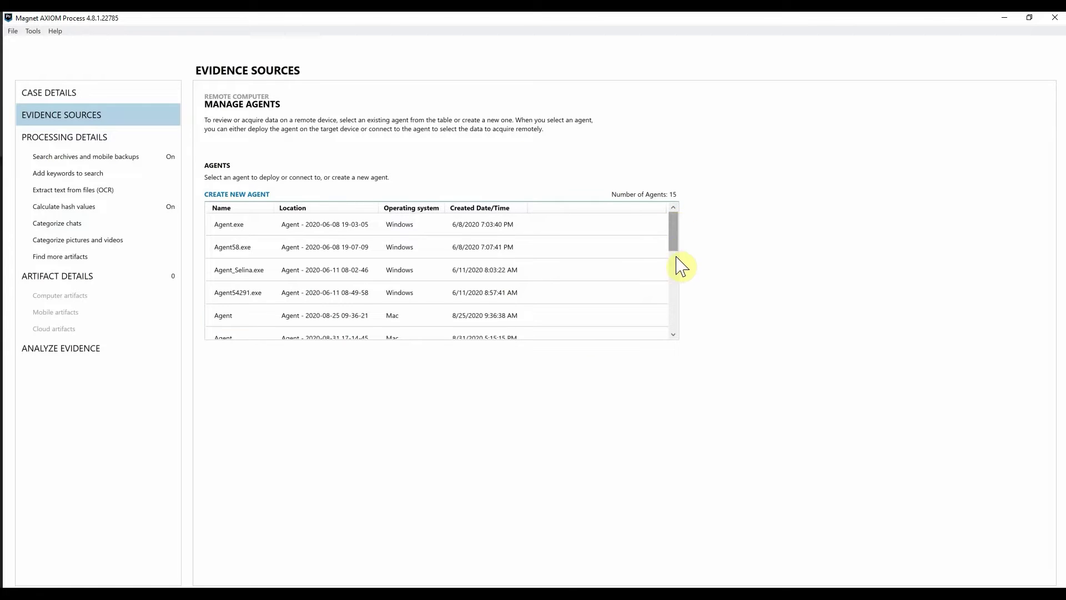
{"action": "scroll", "coordinate": [673, 266], "scroll_direction": "down", "scroll_amount": 5}
{"action": "left_click", "coordinate": [274, 313]}
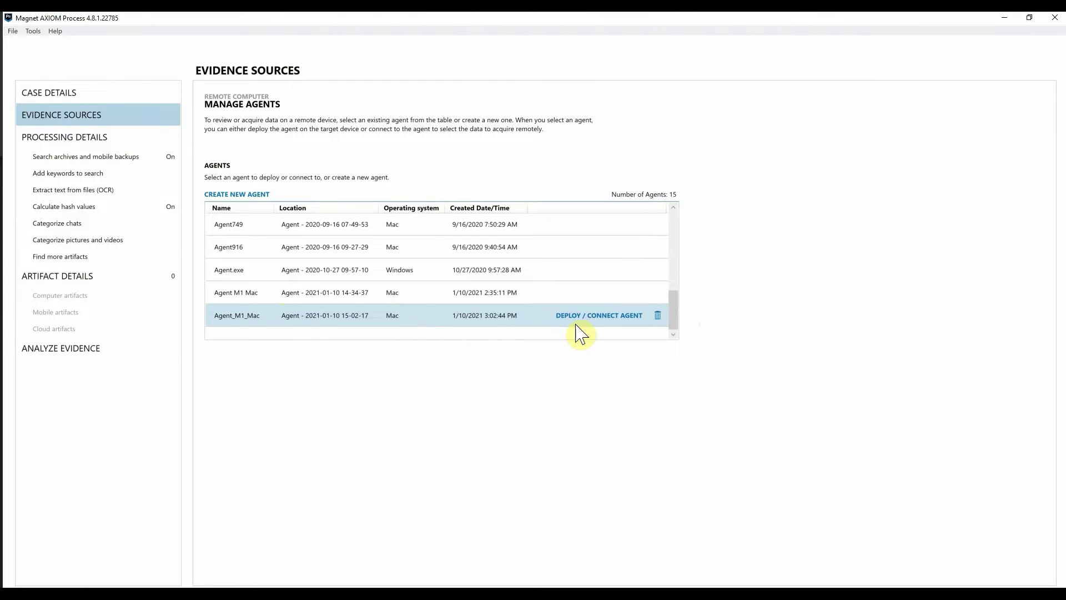
{"action": "left_click", "coordinate": [620, 317]}
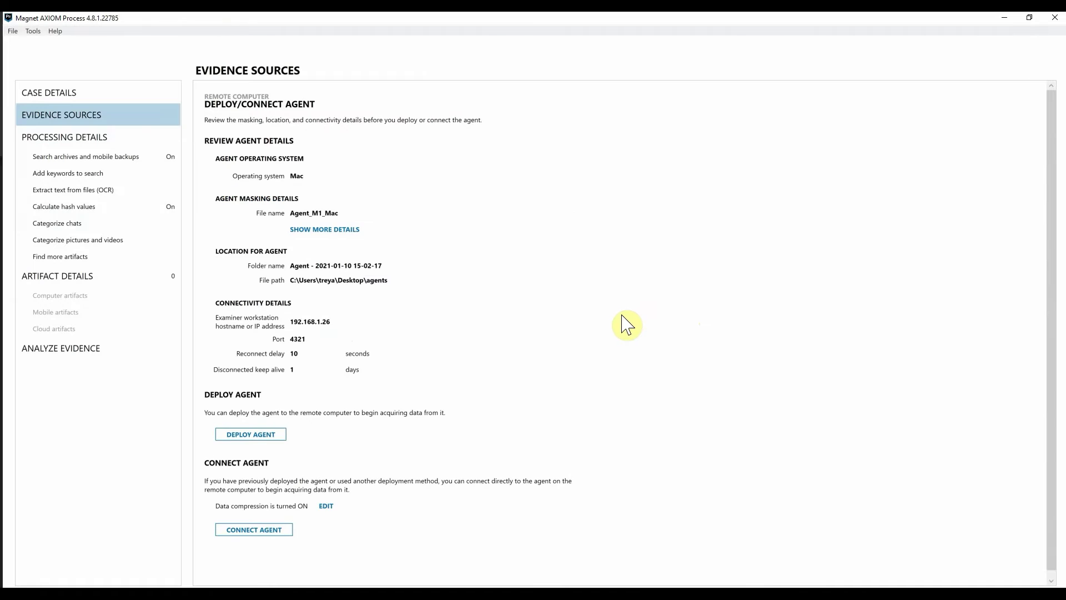
{"action": "scroll", "coordinate": [622, 328], "scroll_direction": "down", "scroll_amount": 1}
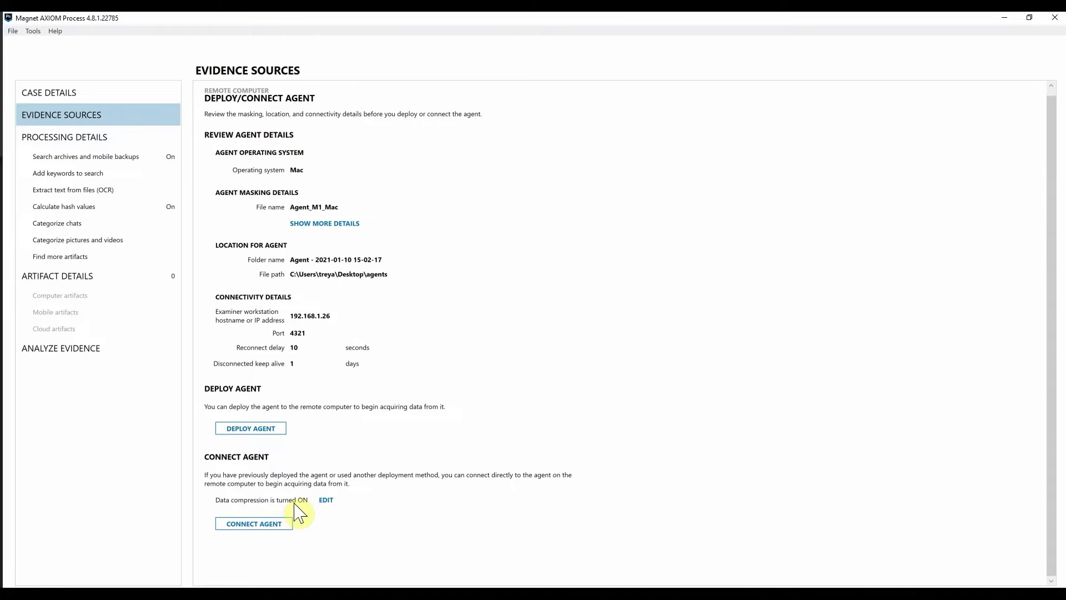
{"action": "left_click", "coordinate": [278, 525]}
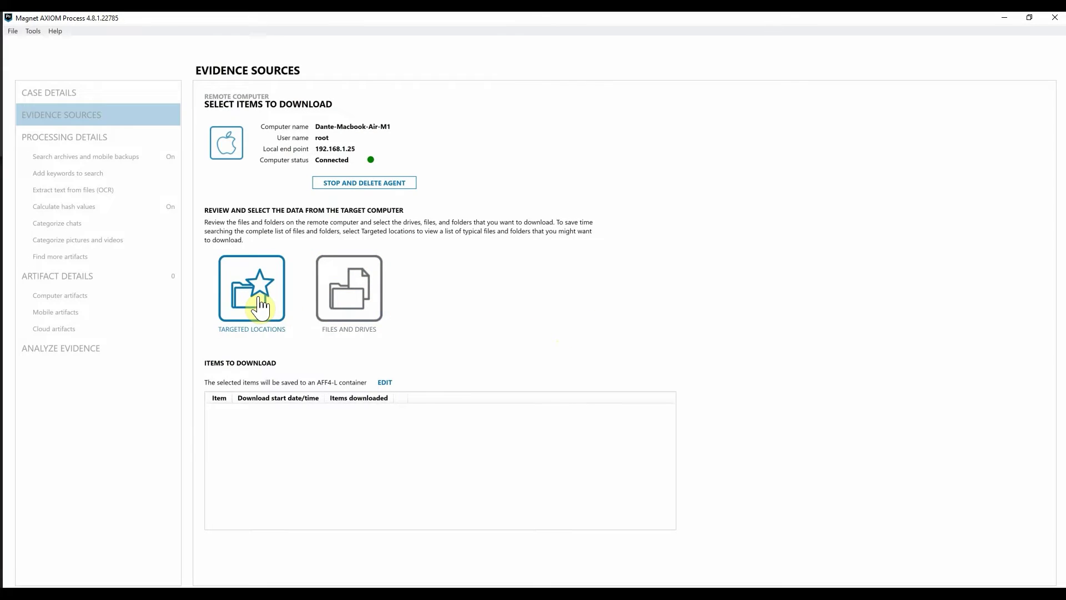
Tick the All users - Desktop items and Daily.out targeted locations and start downloading them.
{"action": "left_click", "coordinate": [259, 307]}
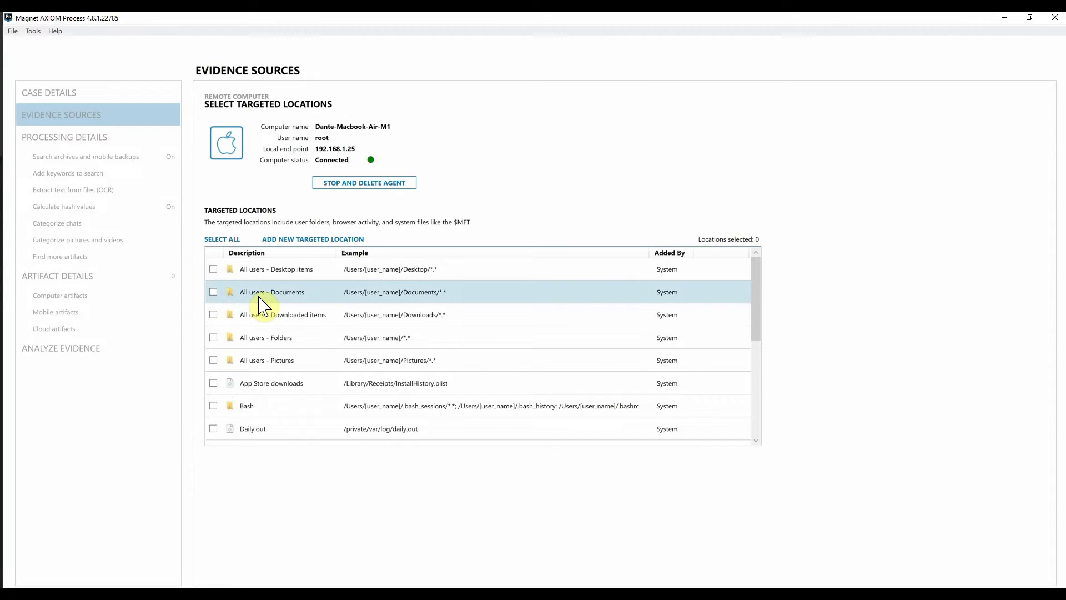
{"action": "left_click", "coordinate": [213, 269]}
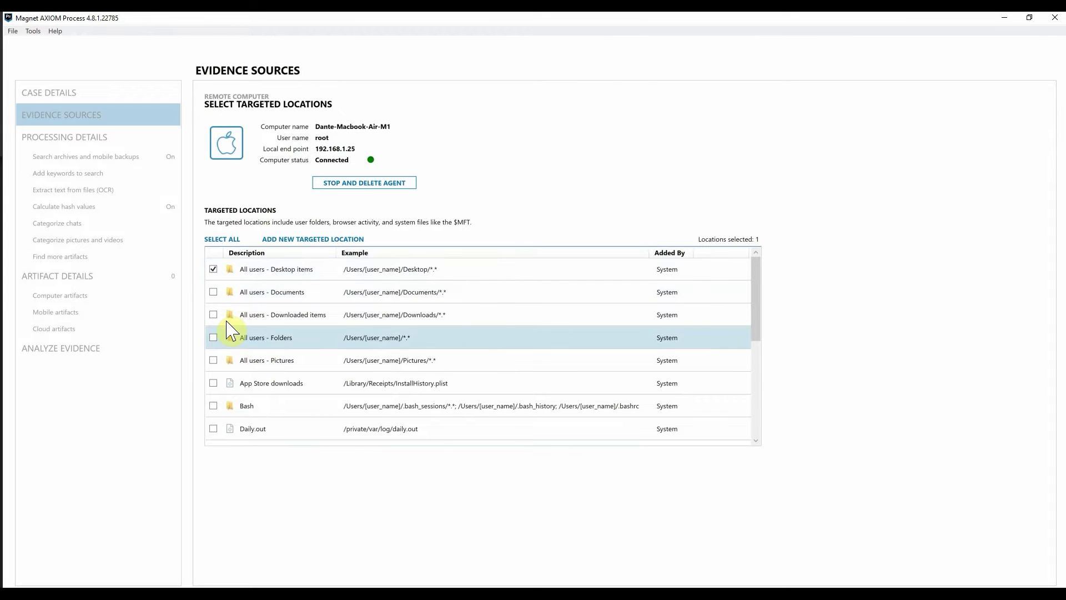
{"action": "scroll", "coordinate": [227, 339], "scroll_direction": "down", "scroll_amount": 1}
{"action": "scroll", "coordinate": [227, 335], "scroll_direction": "down", "scroll_amount": 1}
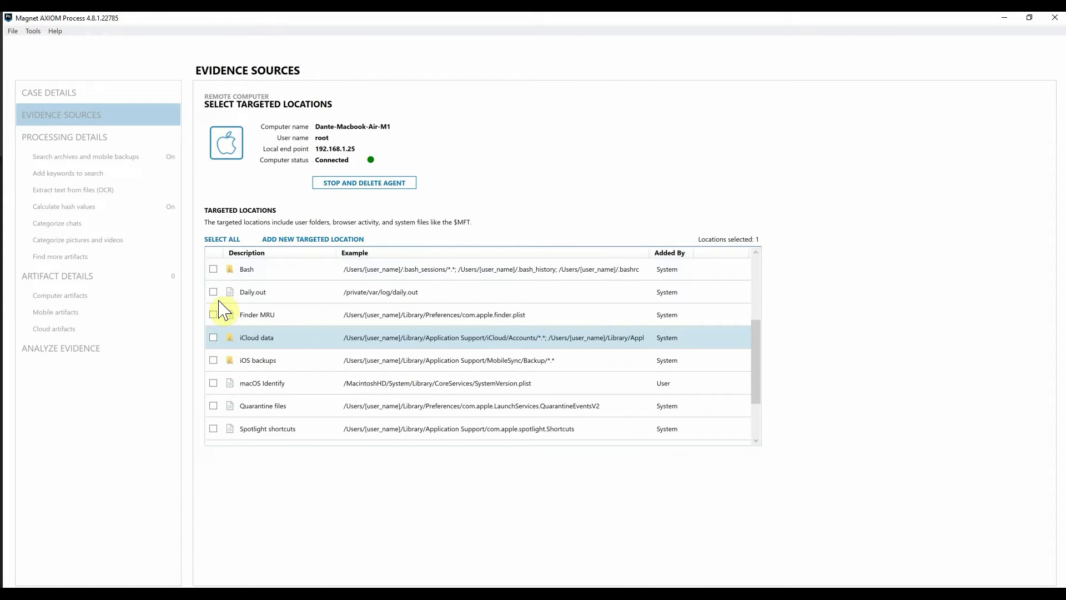
{"action": "left_click", "coordinate": [214, 292]}
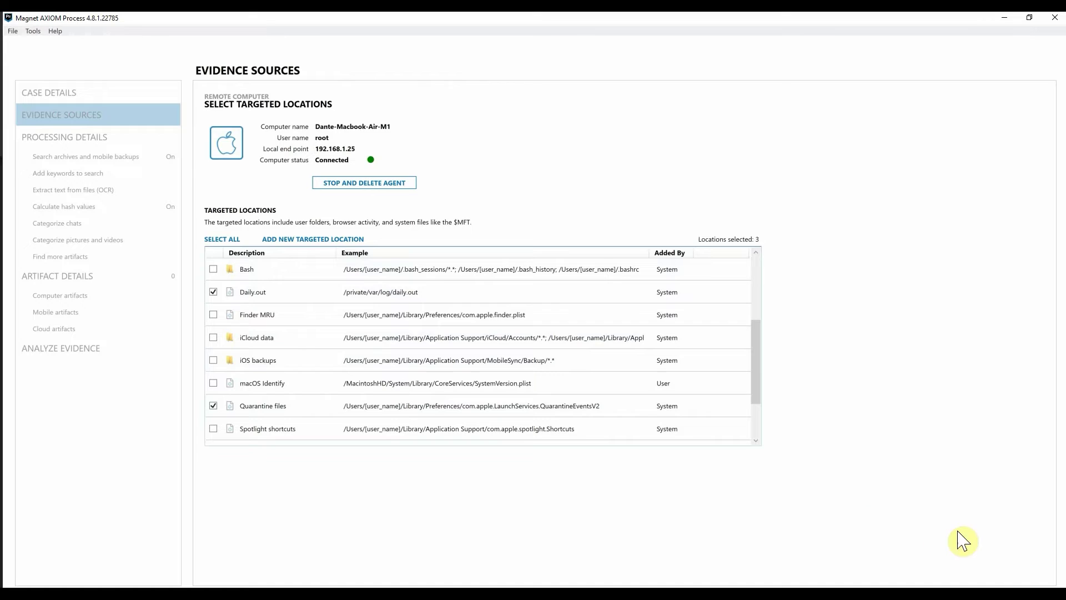
{"action": "left_click", "coordinate": [1051, 586]}
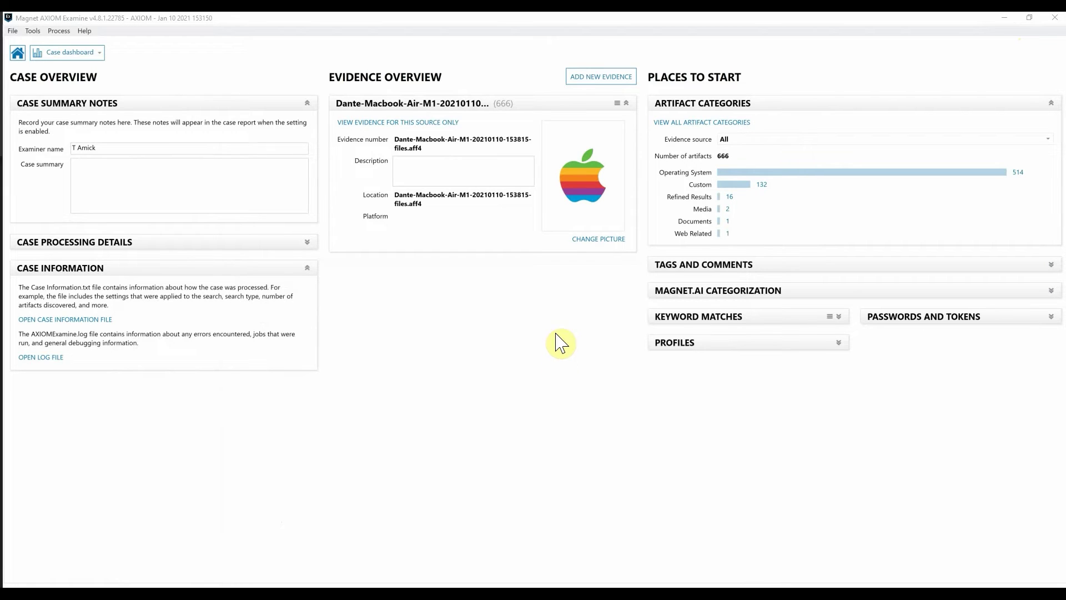
Switch to the Artifacts view, filter to Pictures, and scroll through DSCF5191.jpg's camera details.
{"action": "left_click", "coordinate": [86, 52]}
{"action": "key", "text": "alt+2"}
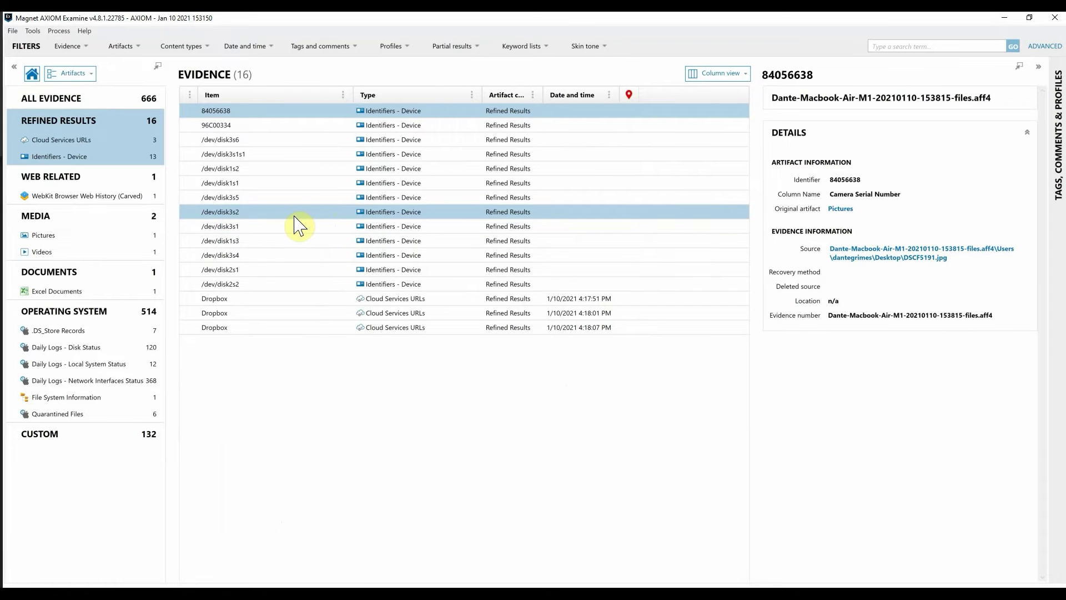
{"action": "left_click", "coordinate": [34, 237]}
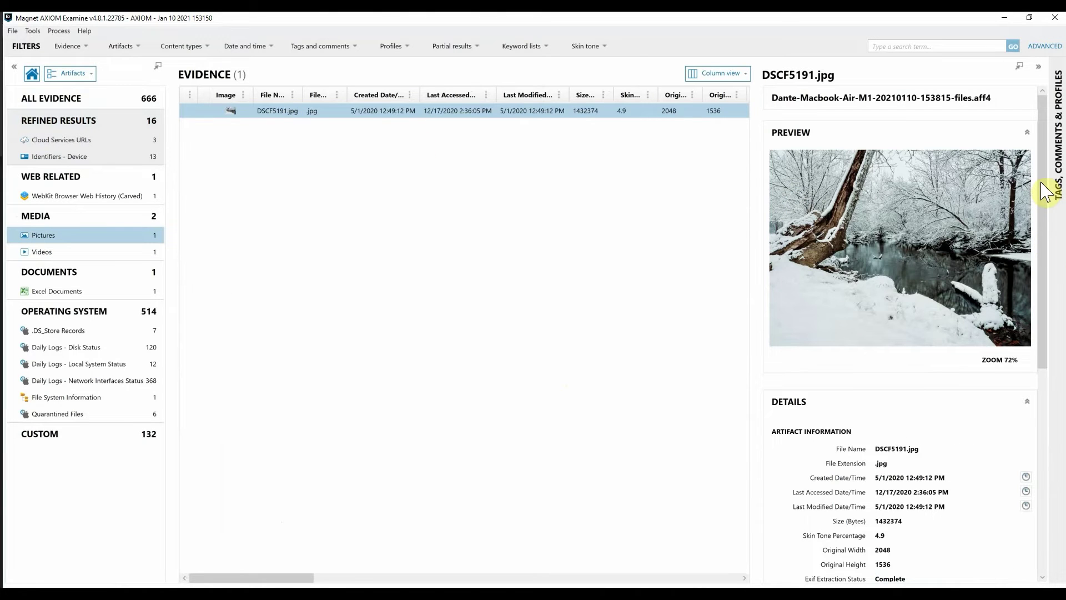
{"action": "left_click_drag", "start_coordinate": [1043, 186], "coordinate": [1049, 270]}
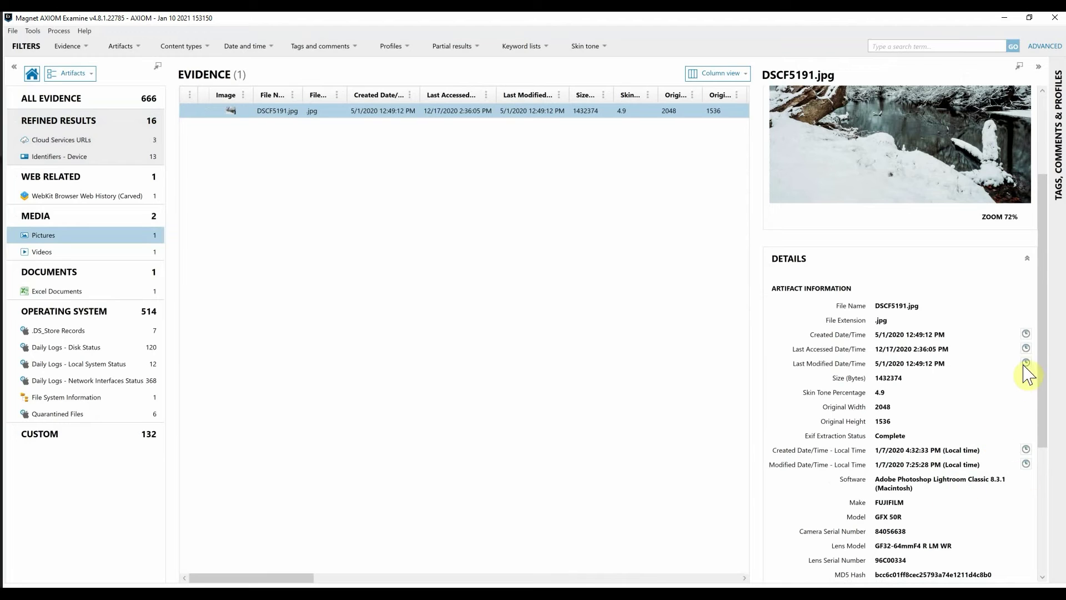
{"action": "left_click_drag", "start_coordinate": [1040, 381], "coordinate": [1053, 285]}
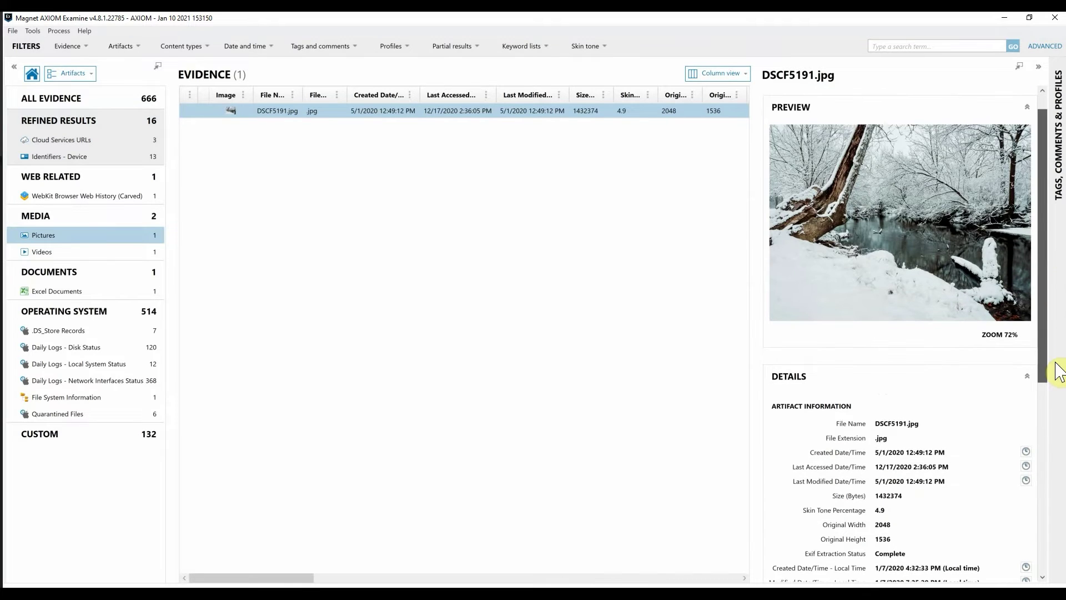
{"action": "scroll", "coordinate": [878, 444], "scroll_direction": "down", "scroll_amount": 3}
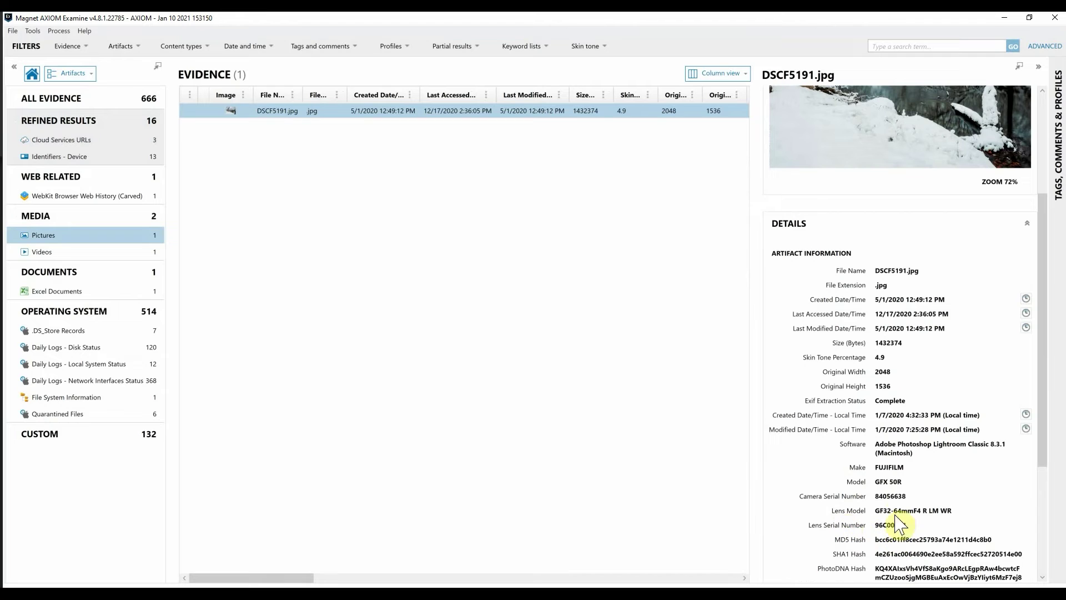
{"action": "left_click_drag", "start_coordinate": [1046, 350], "coordinate": [1049, 269]}
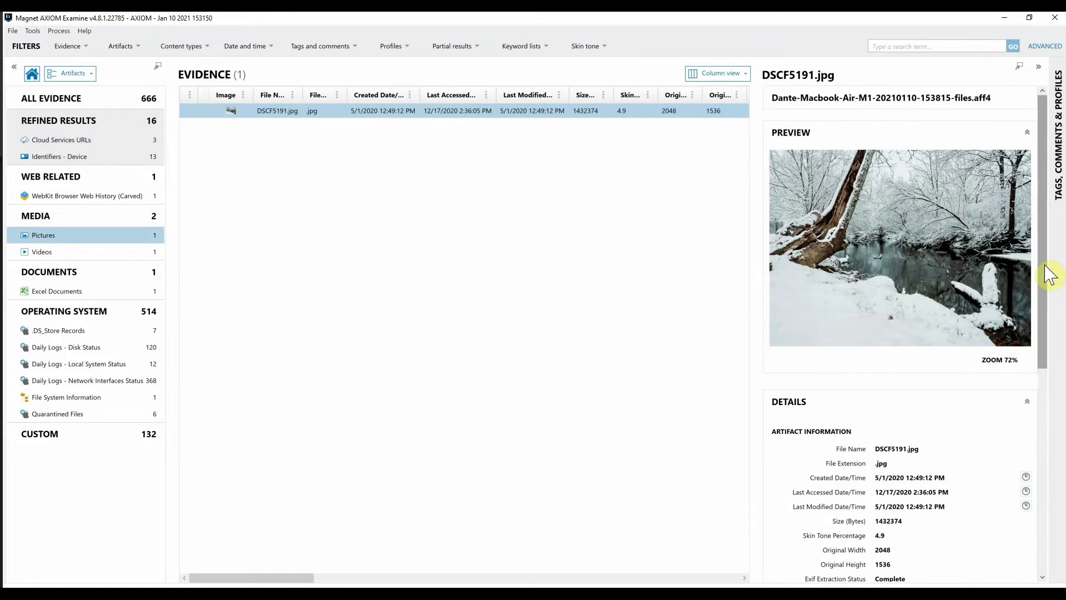
Show the recovered Excel documents, including Employee CC_SN Information.xlsx.
{"action": "left_click", "coordinate": [55, 291]}
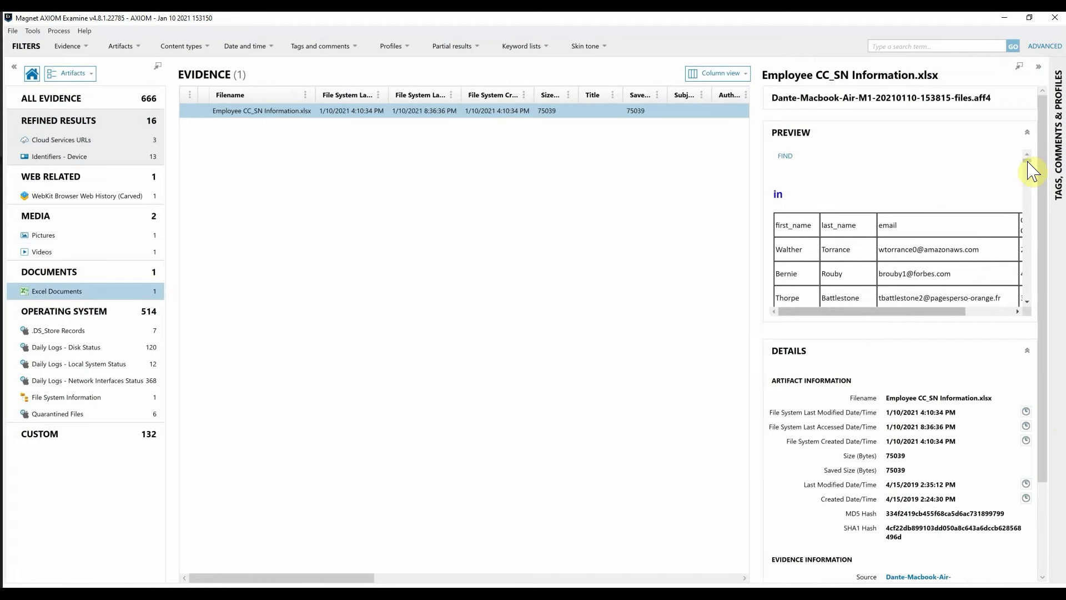
{"action": "scroll", "coordinate": [1026, 167], "scroll_direction": "down", "scroll_amount": 5}
{"action": "scroll", "coordinate": [1027, 175], "scroll_direction": "down", "scroll_amount": 15}
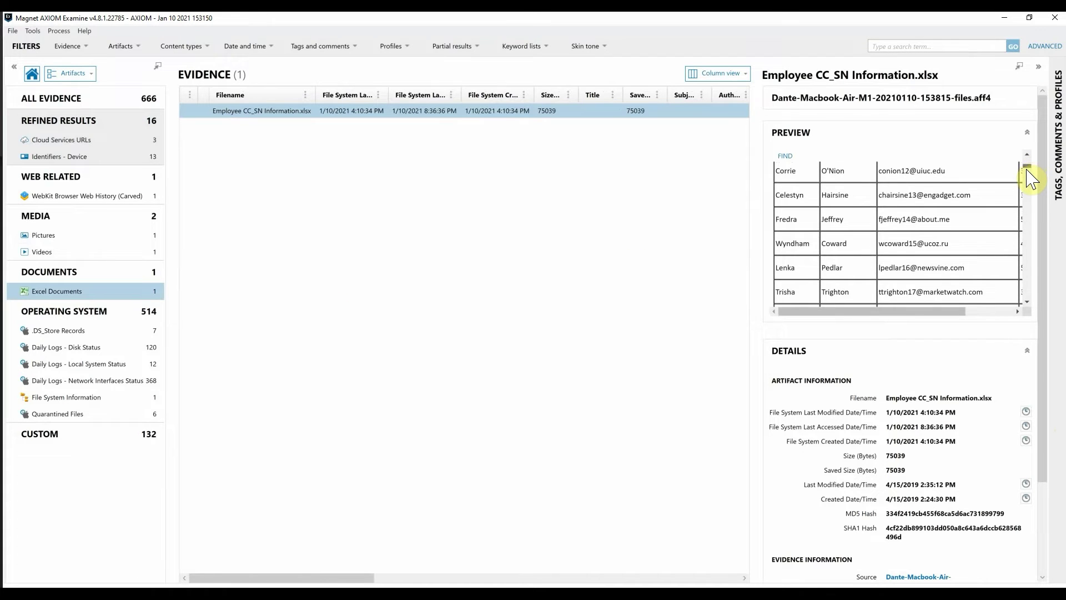
{"action": "scroll", "coordinate": [963, 242], "scroll_direction": "down", "scroll_amount": 2}
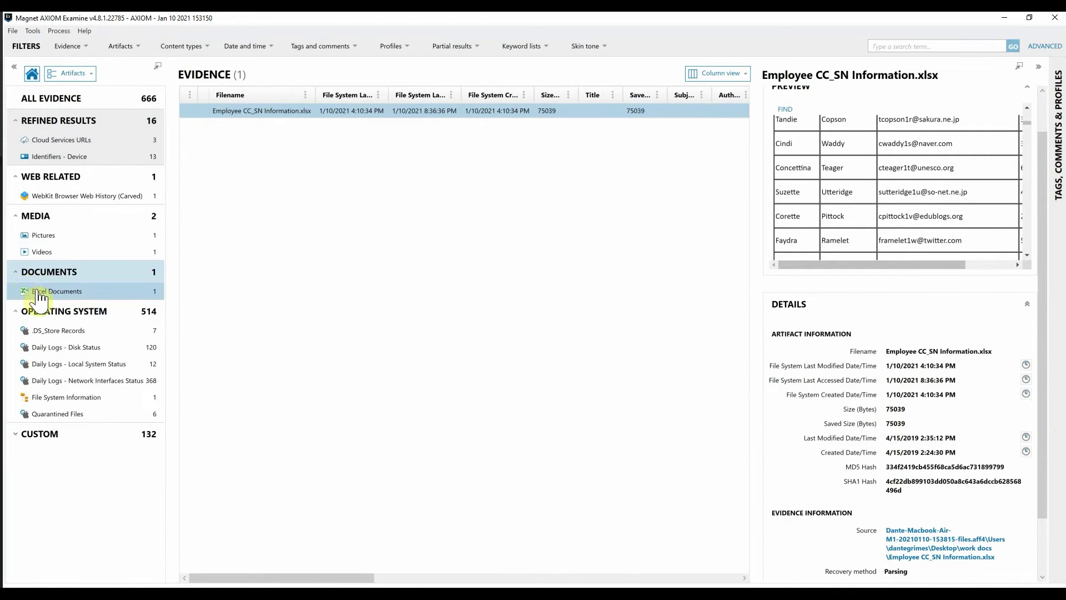
Show the Daily Logs - Disk Status records.
{"action": "left_click", "coordinate": [66, 347]}
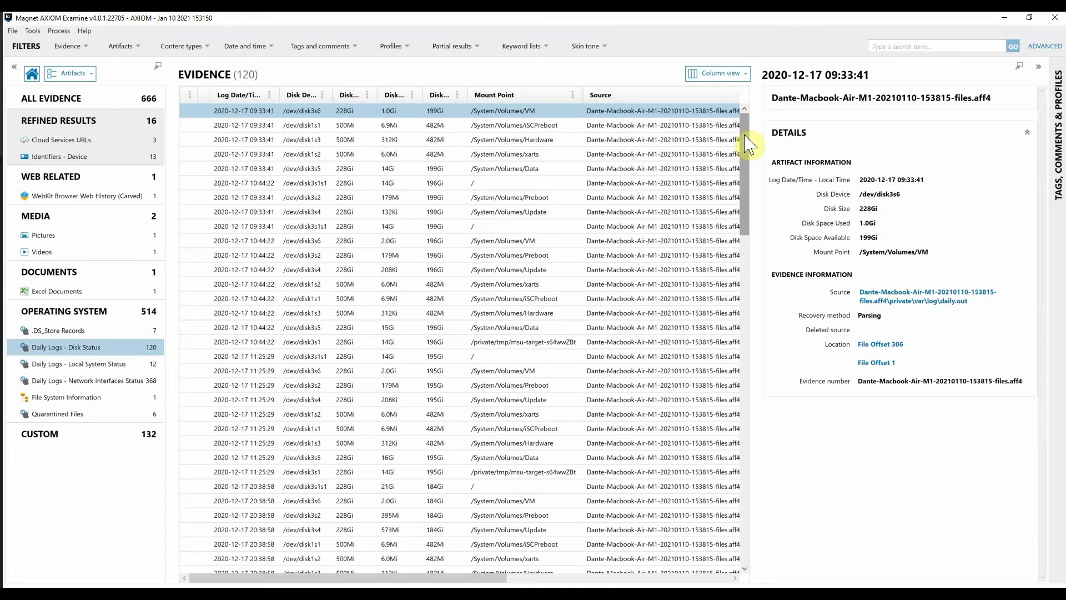
{"action": "left_click_drag", "start_coordinate": [746, 159], "coordinate": [747, 166]}
{"action": "scroll", "coordinate": [747, 167], "scroll_direction": "down", "scroll_amount": 2}
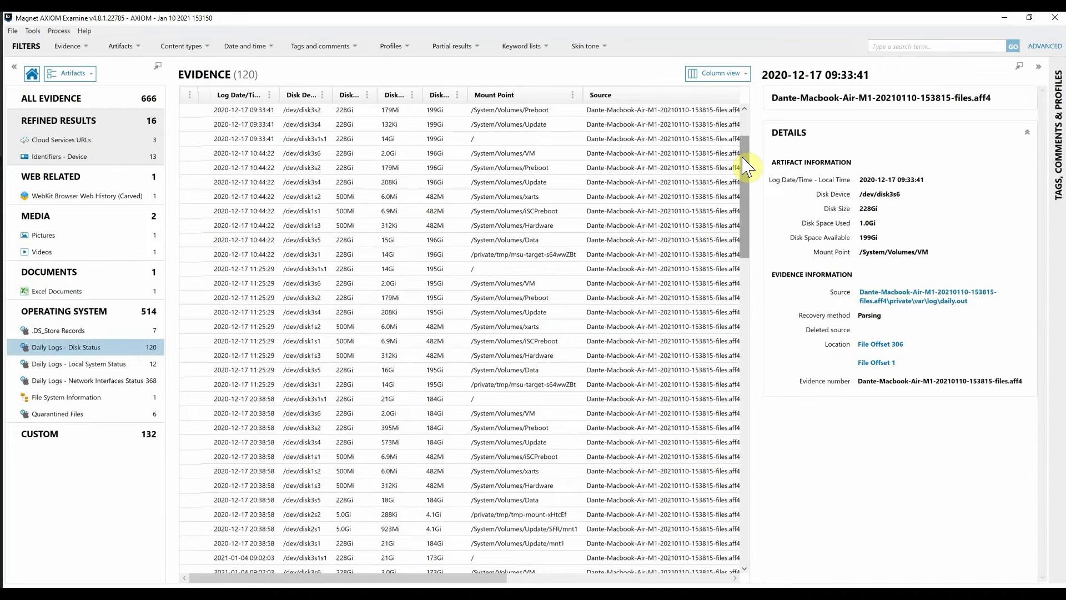
View the 12 Local System Status records, then the Network Interfaces Status records.
{"action": "left_click", "coordinate": [95, 366]}
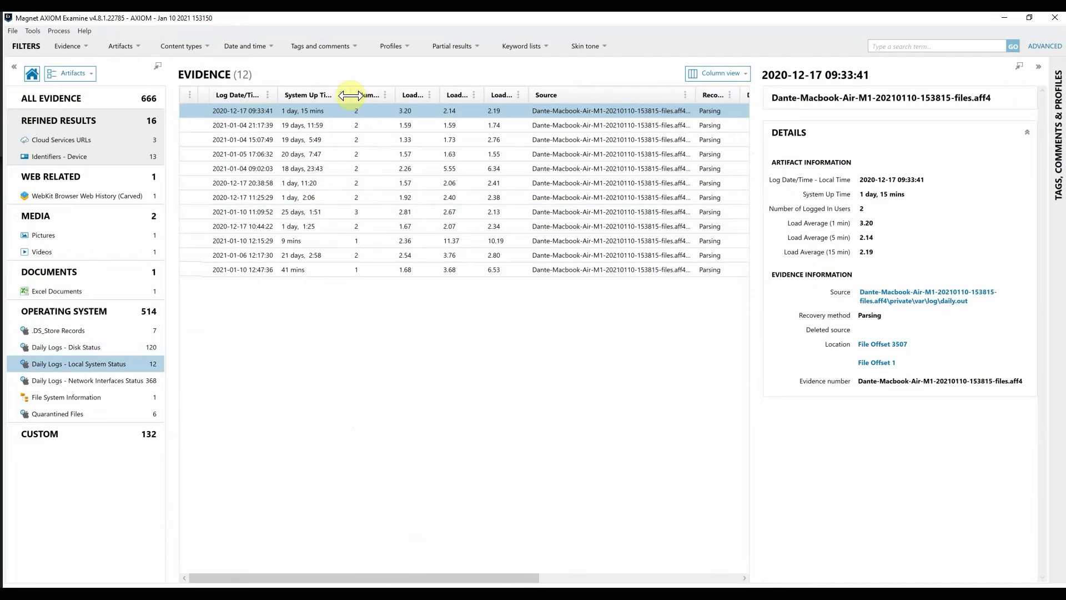
{"action": "left_click_drag", "start_coordinate": [350, 95], "coordinate": [369, 92]}
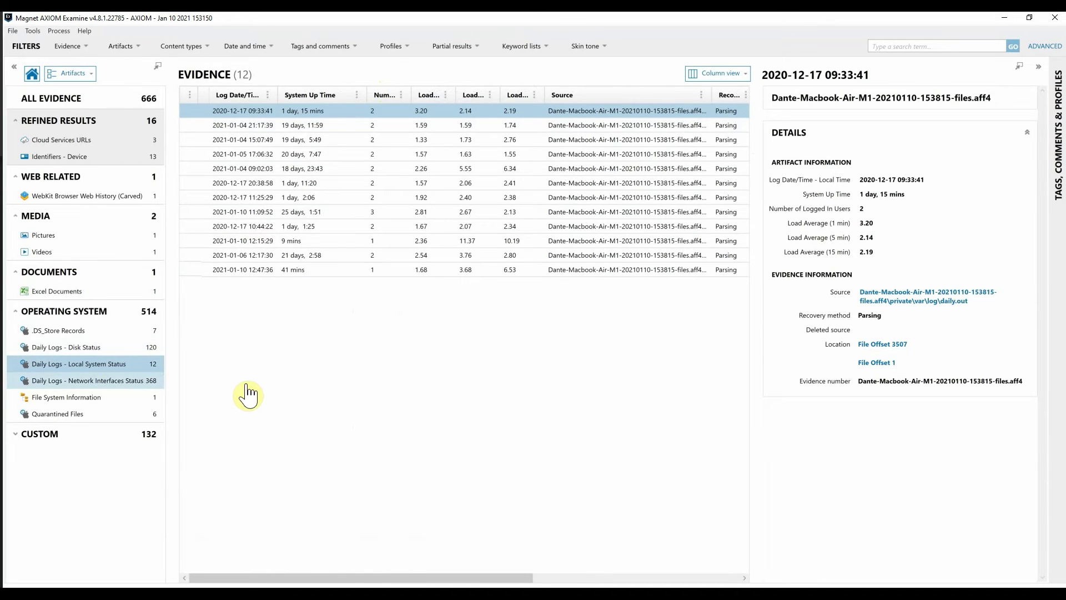
{"action": "key", "text": "Down"}
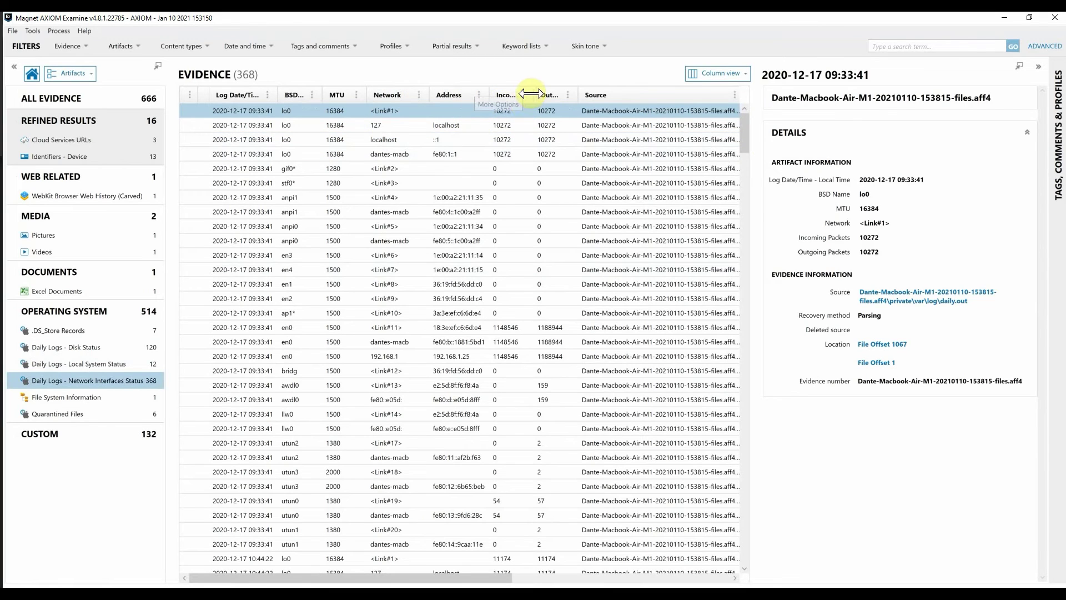
{"action": "left_click_drag", "start_coordinate": [532, 93], "coordinate": [542, 93]}
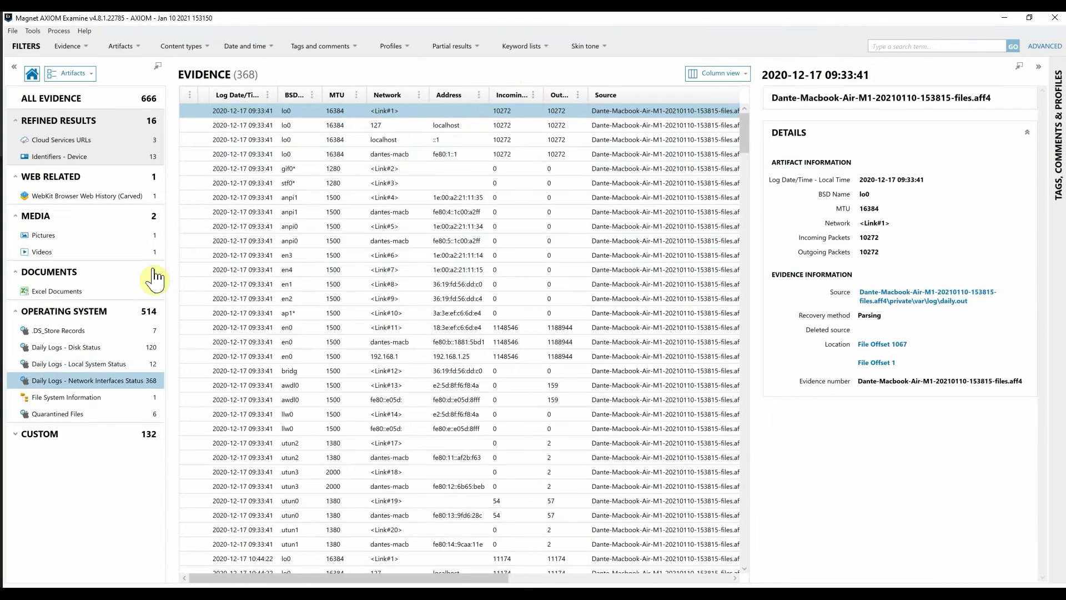
Show the six Quarantined Files records and fit the Package Name column.
{"action": "left_click", "coordinate": [63, 418]}
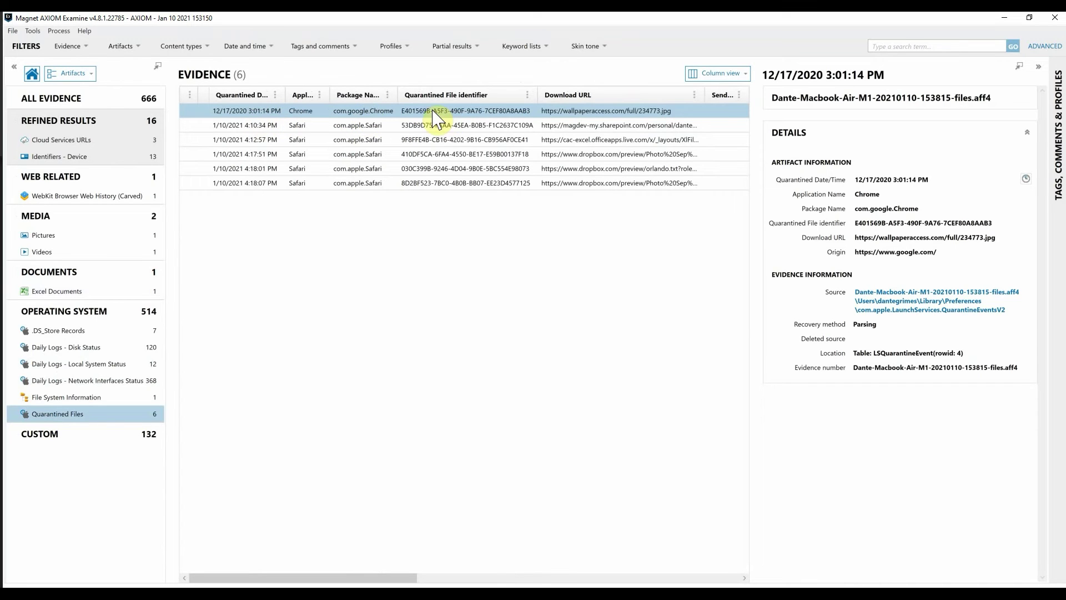
{"action": "double_click", "coordinate": [397, 94]}
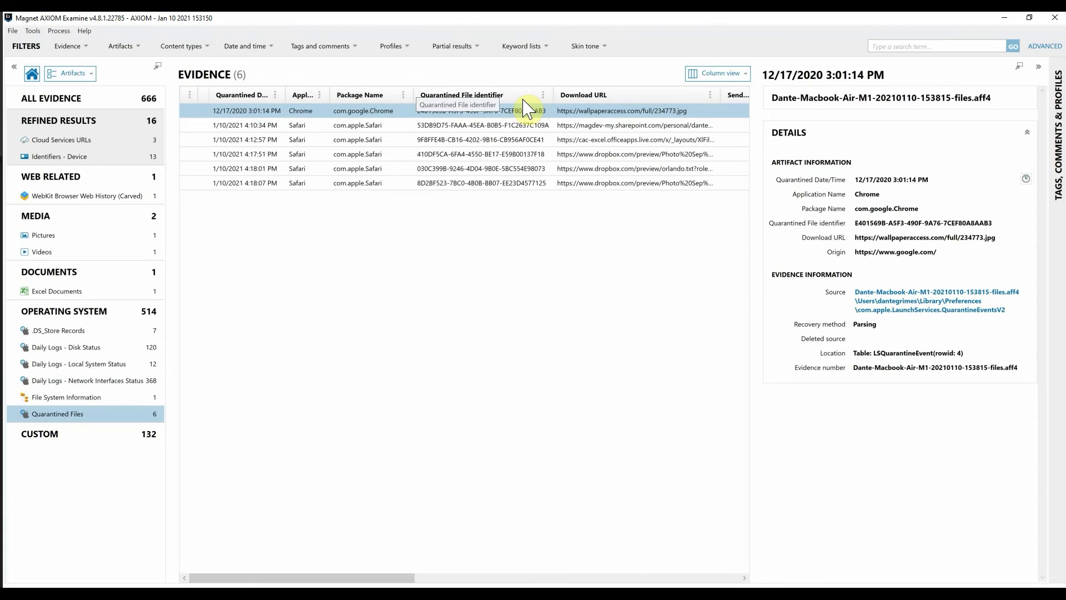
{"action": "left_click", "coordinate": [616, 127], "text": "ctrl"}
{"action": "left_click", "coordinate": [616, 129], "text": "ctrl"}
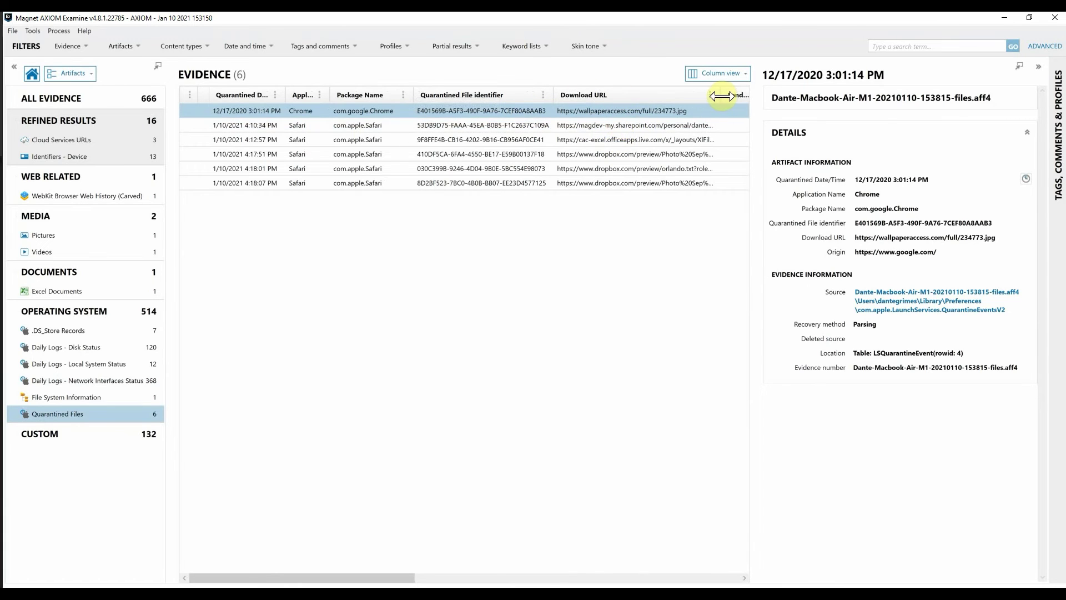
Widen the Download URL and Origin columns and inspect the Safari and orlando.txt records.
{"action": "left_click_drag", "start_coordinate": [723, 94], "coordinate": [742, 94]}
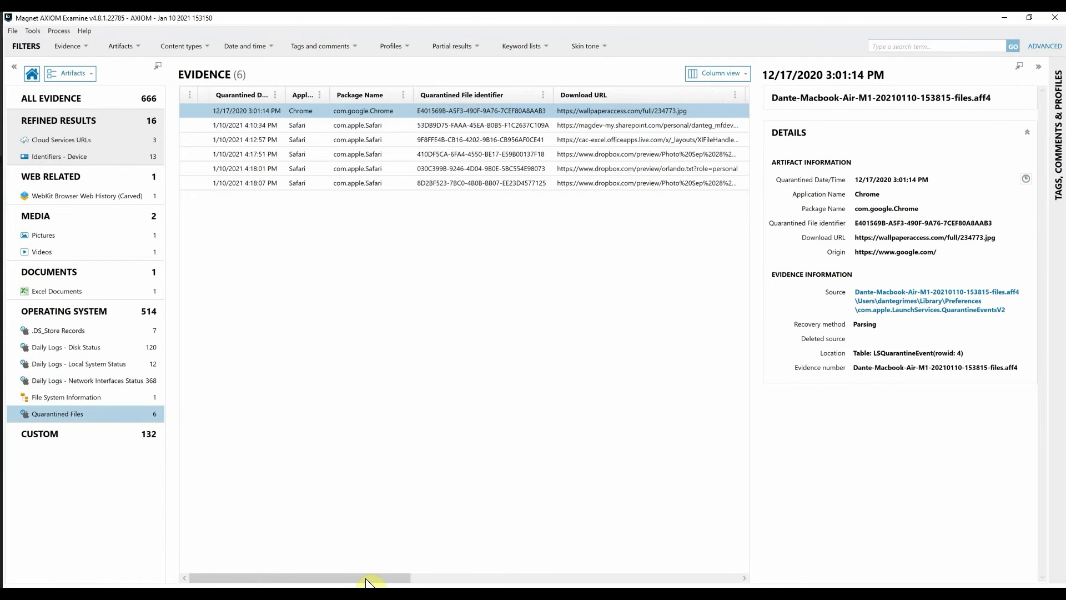
{"action": "left_click_drag", "start_coordinate": [368, 579], "coordinate": [423, 572]}
{"action": "left_click_drag", "start_coordinate": [580, 94], "coordinate": [683, 95]}
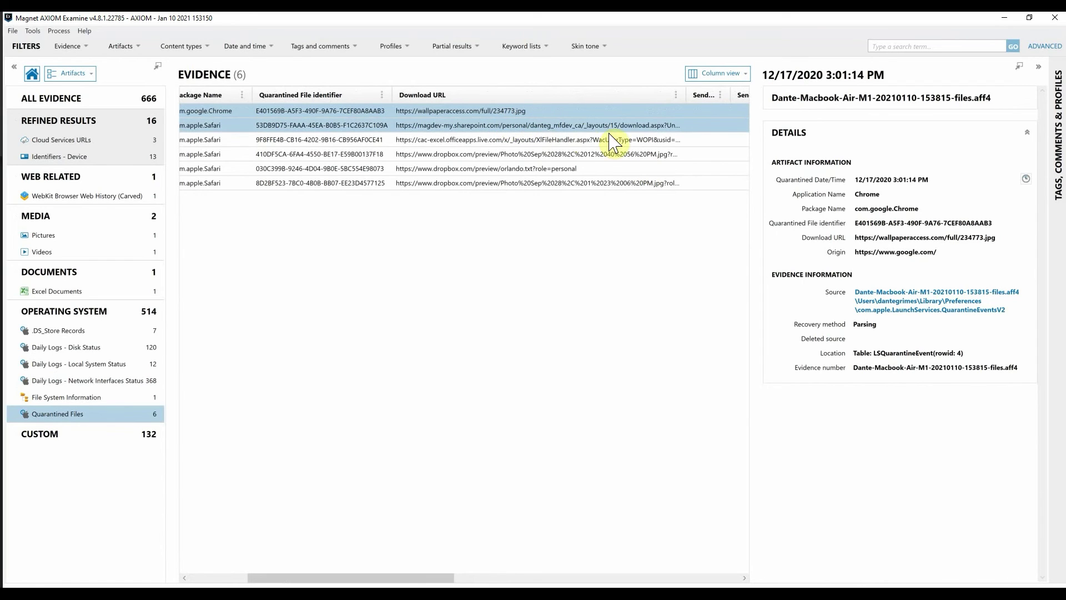
{"action": "left_click", "coordinate": [552, 184]}
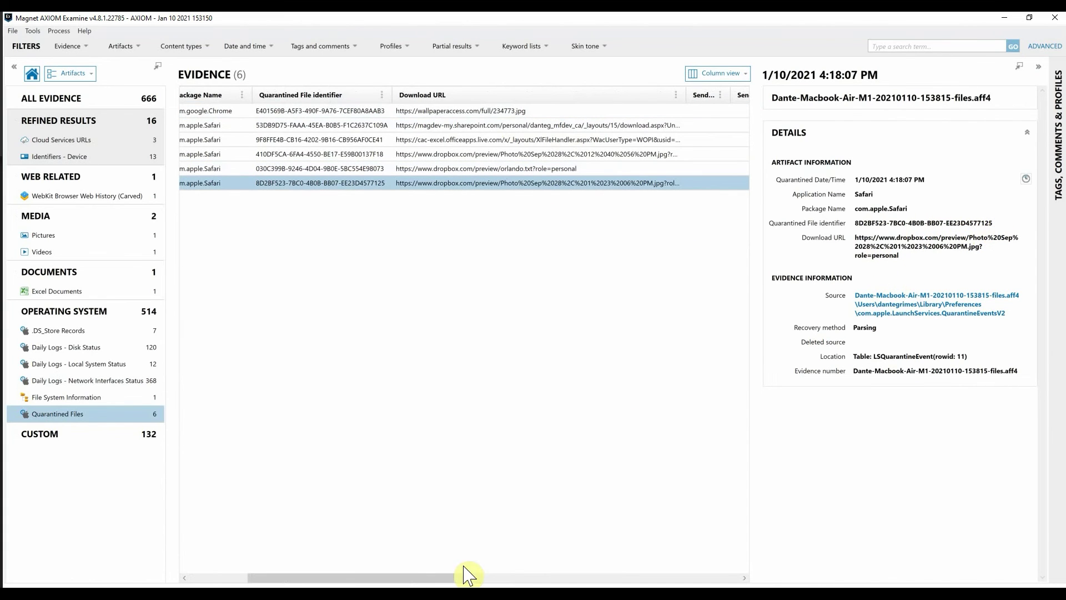
{"action": "left_click_drag", "start_coordinate": [408, 582], "coordinate": [519, 576]}
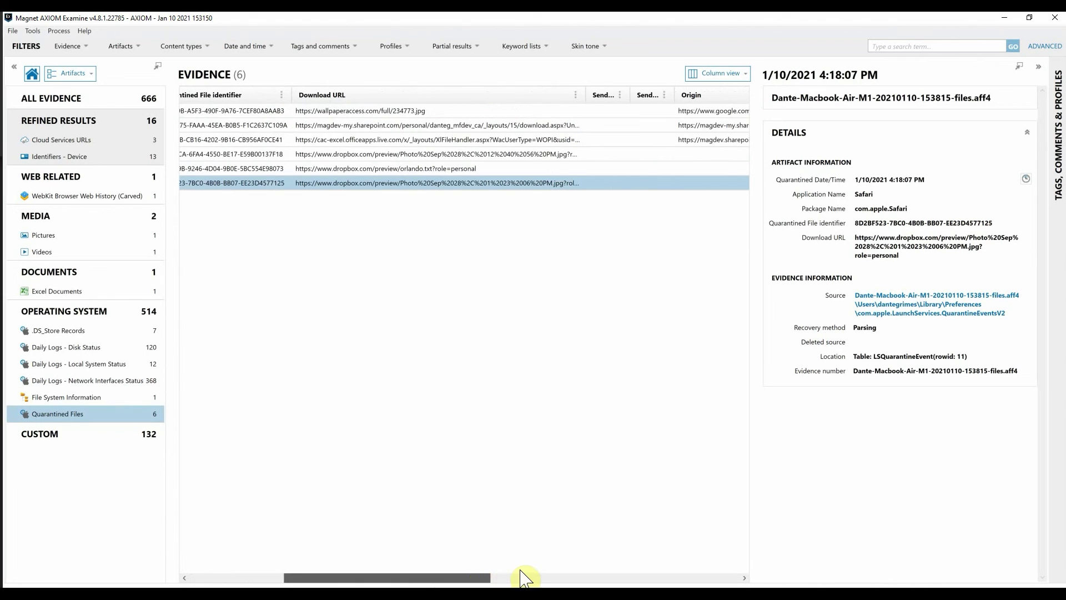
{"action": "left_click_drag", "start_coordinate": [633, 95], "coordinate": [725, 85]}
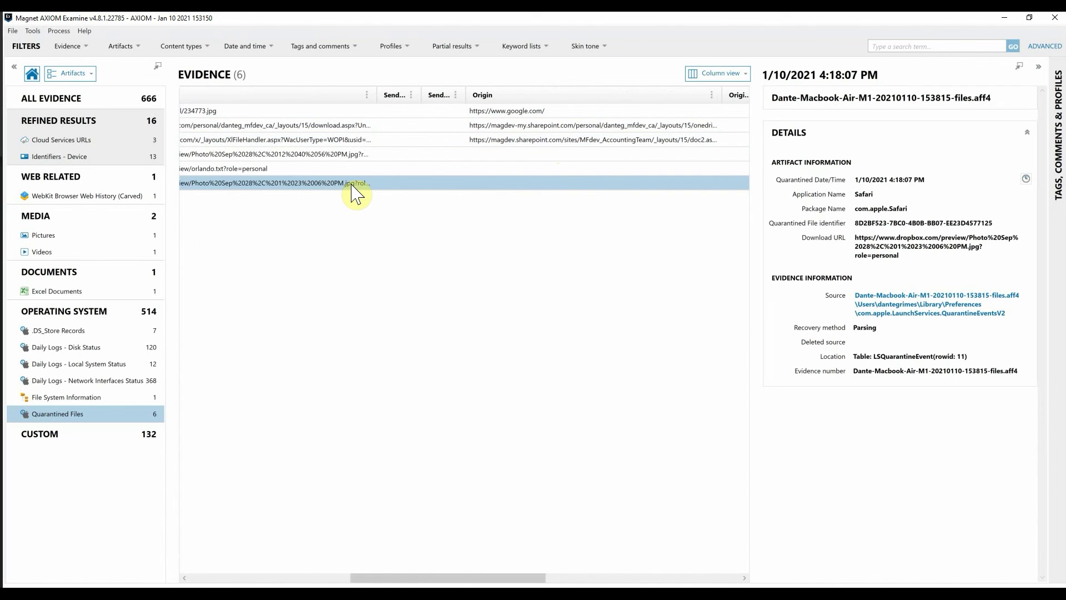
{"action": "left_click_drag", "start_coordinate": [429, 577], "coordinate": [344, 578]}
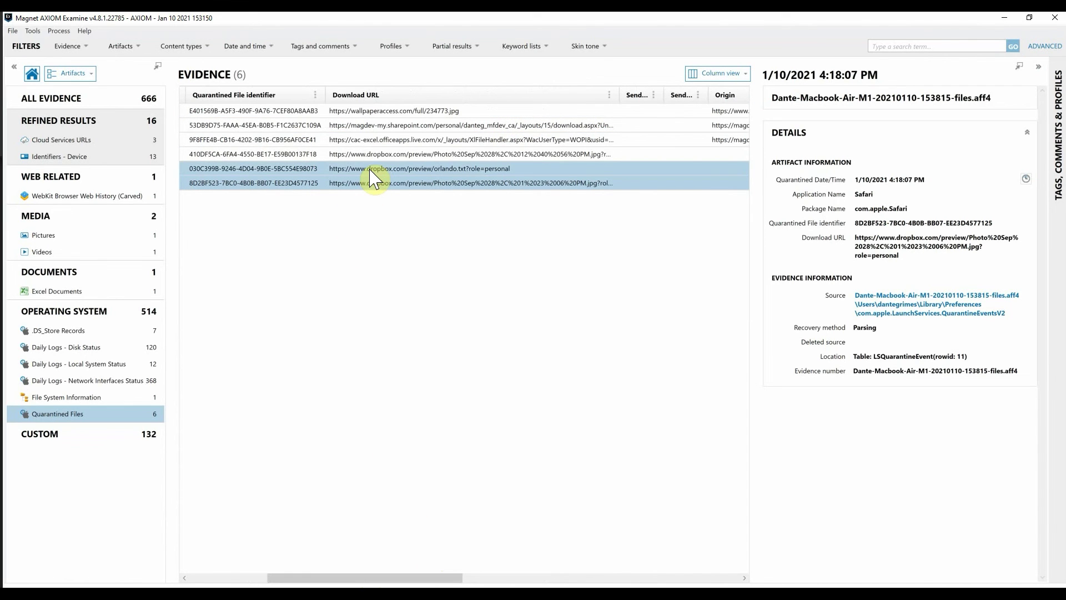
{"action": "left_click", "coordinate": [371, 170]}
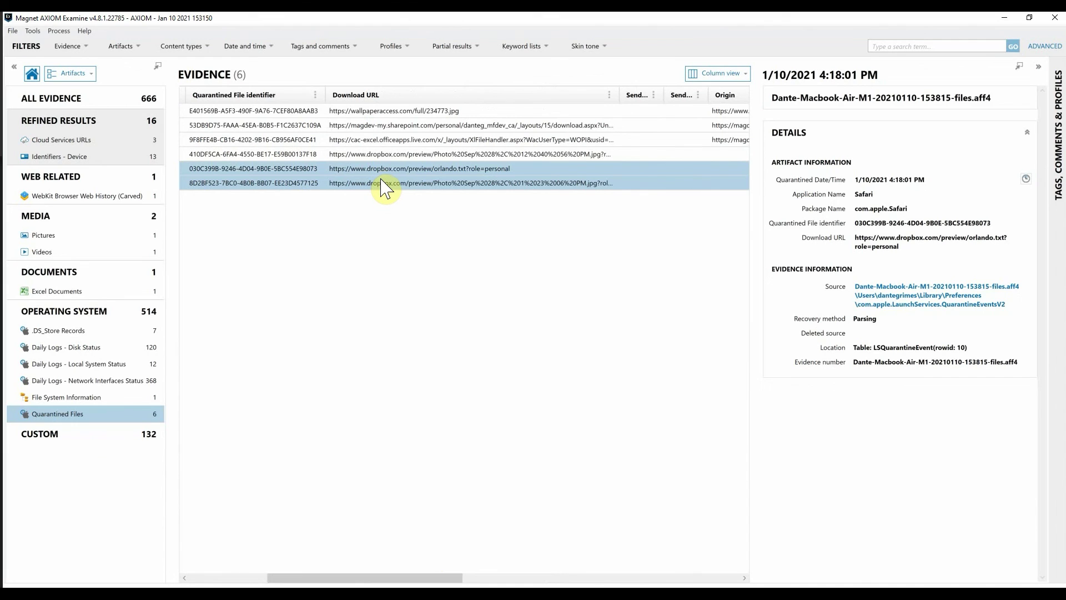